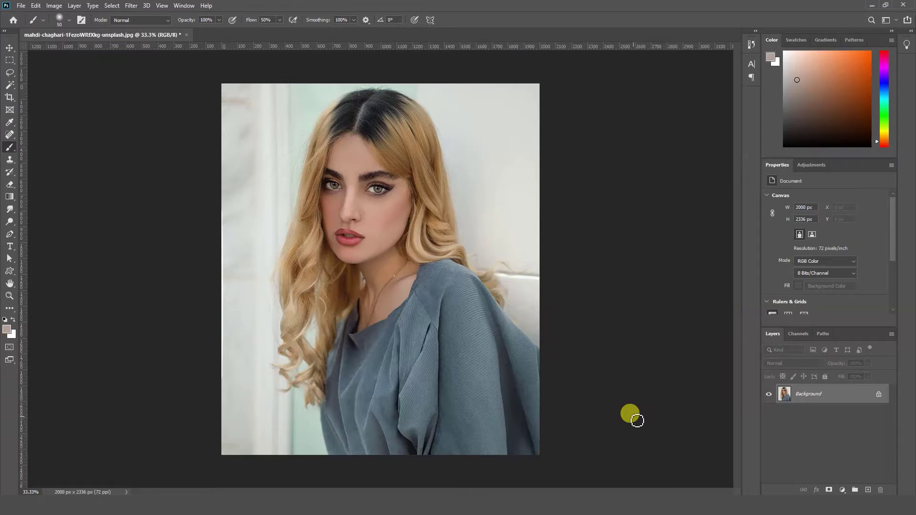
Duplicate the Background layer into a Background copy.
{"action": "right_click", "coordinate": [834, 397]}
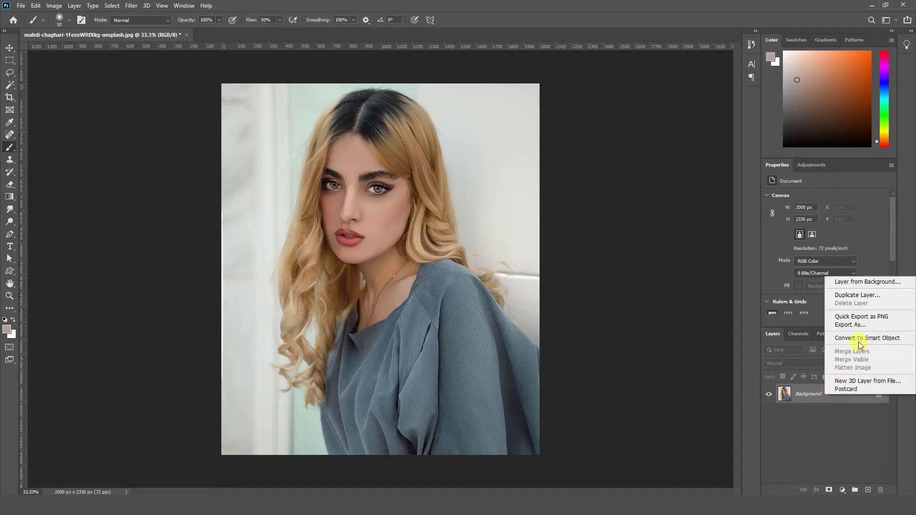
{"action": "left_click", "coordinate": [851, 295]}
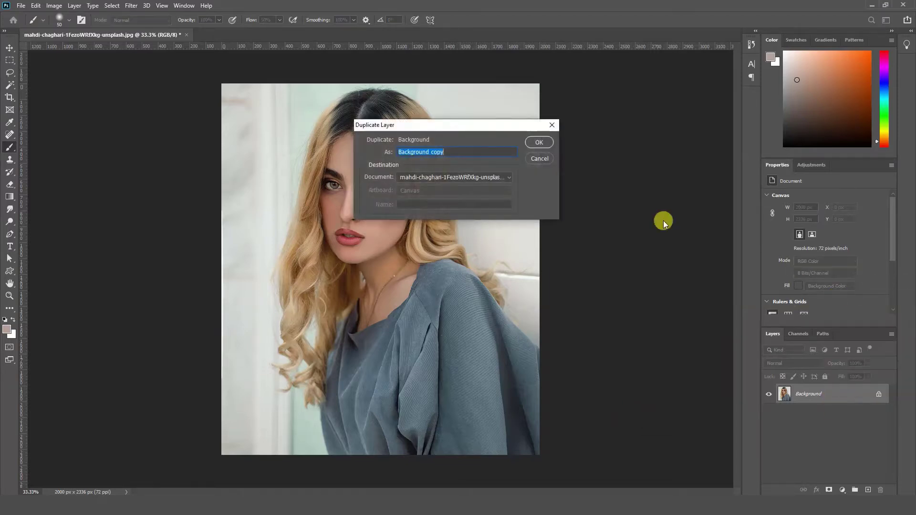
{"action": "left_click", "coordinate": [536, 143]}
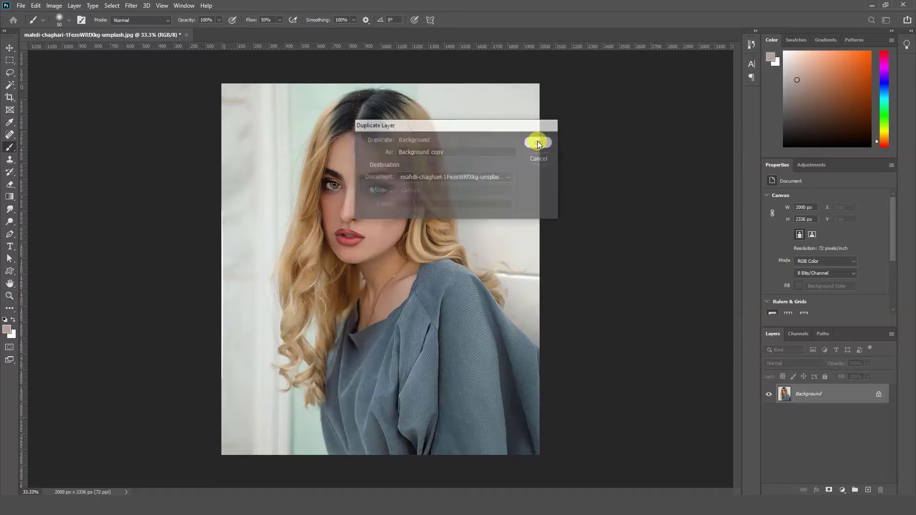
Apply a Camera Raw Filter with Highlights -100 and Shadows, Texture and Clarity at +100.
{"action": "left_click", "coordinate": [132, 7]}
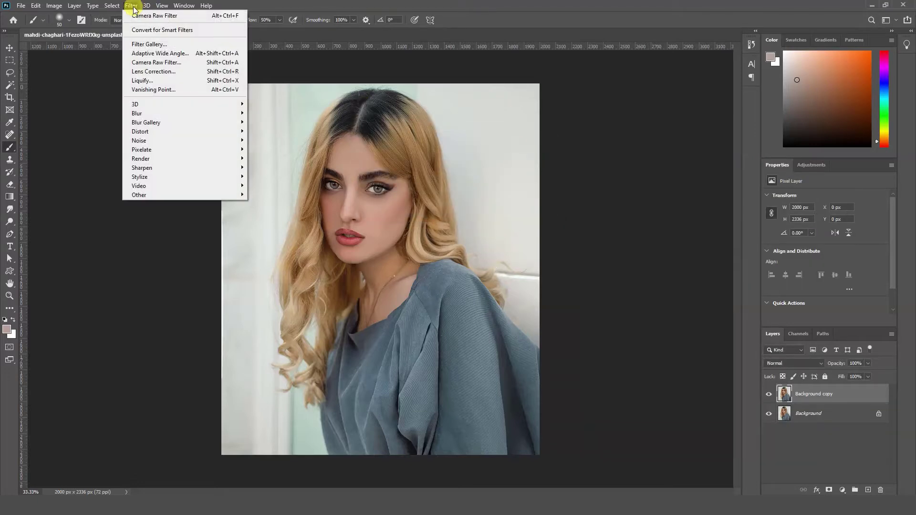
{"action": "left_click", "coordinate": [147, 63]}
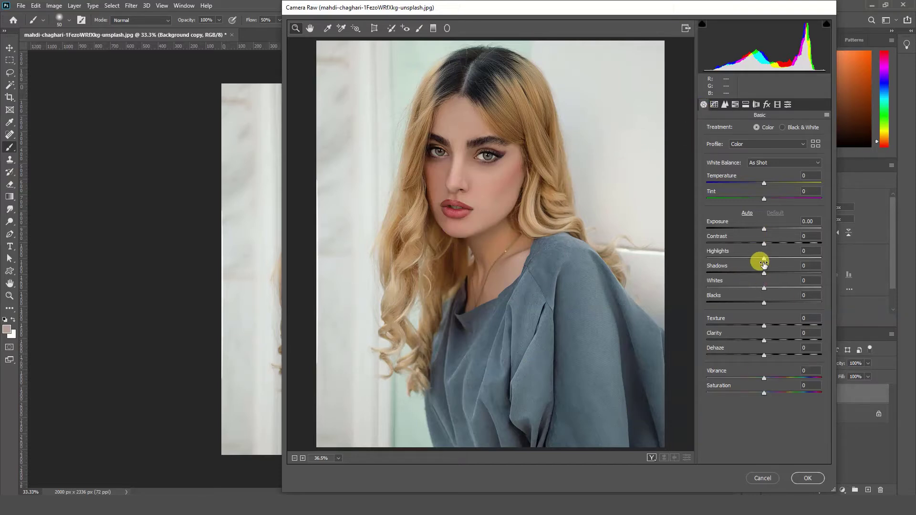
{"action": "left_click_drag", "start_coordinate": [764, 259], "coordinate": [644, 252]}
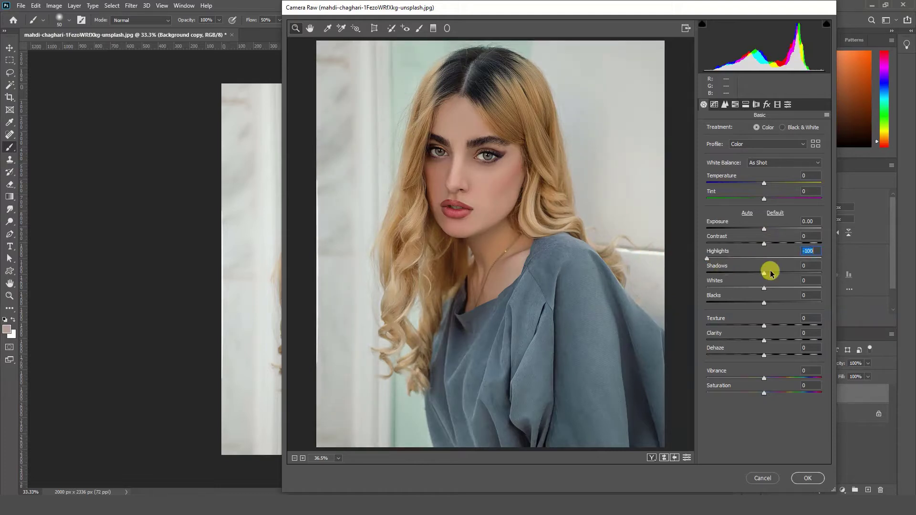
{"action": "left_click_drag", "start_coordinate": [765, 275], "coordinate": [875, 281]}
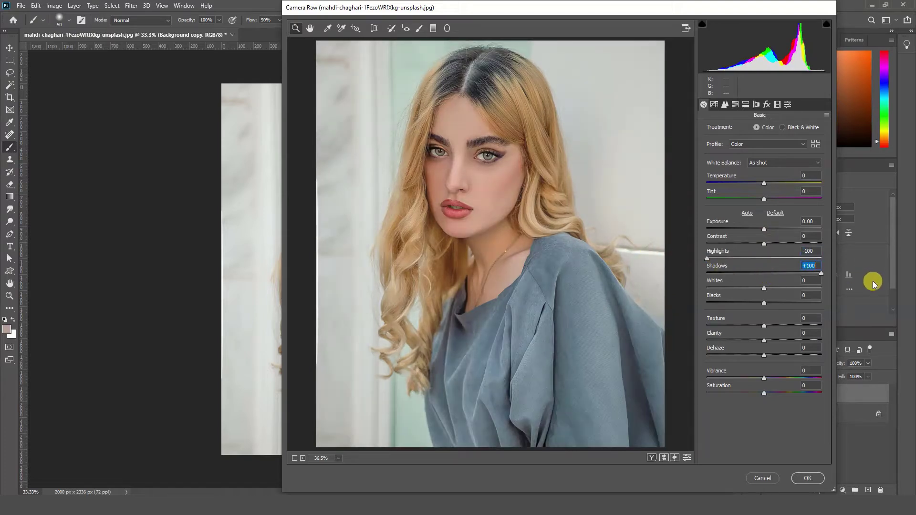
{"action": "left_click_drag", "start_coordinate": [764, 327], "coordinate": [871, 333]}
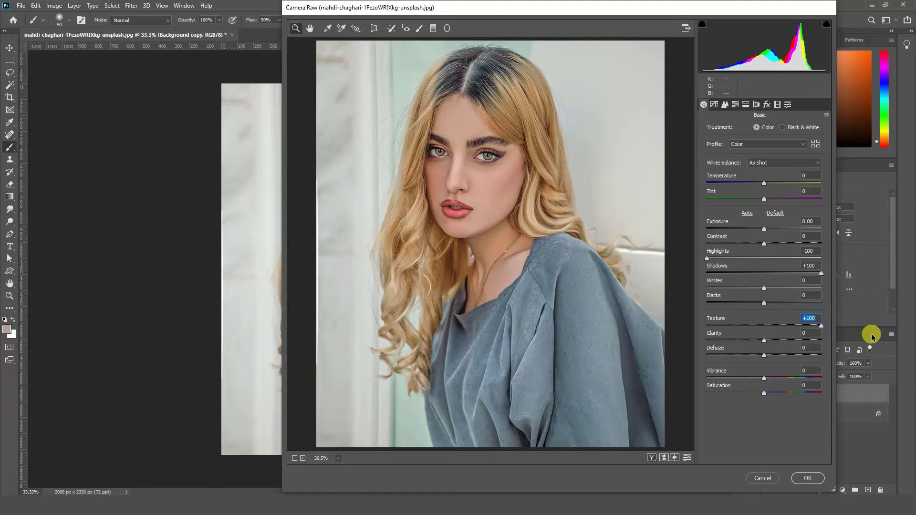
{"action": "left_click_drag", "start_coordinate": [767, 341], "coordinate": [886, 348]}
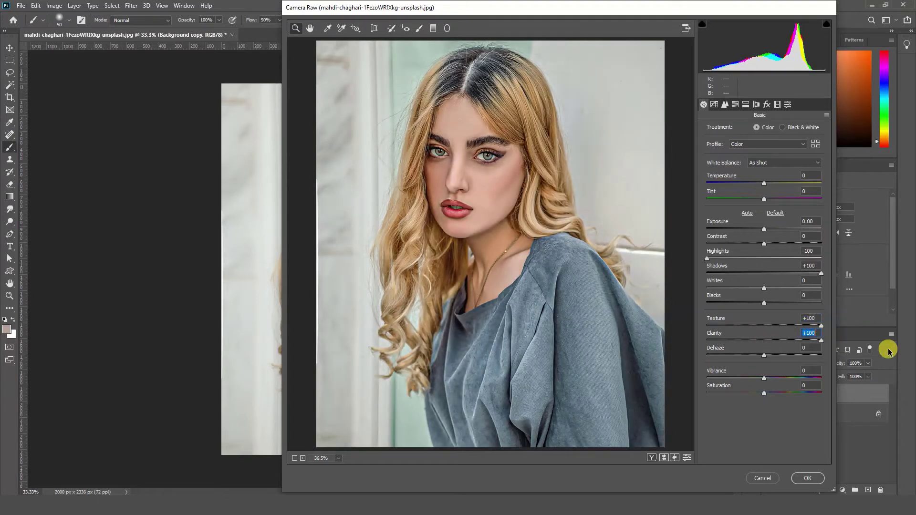
{"action": "left_click", "coordinate": [806, 478]}
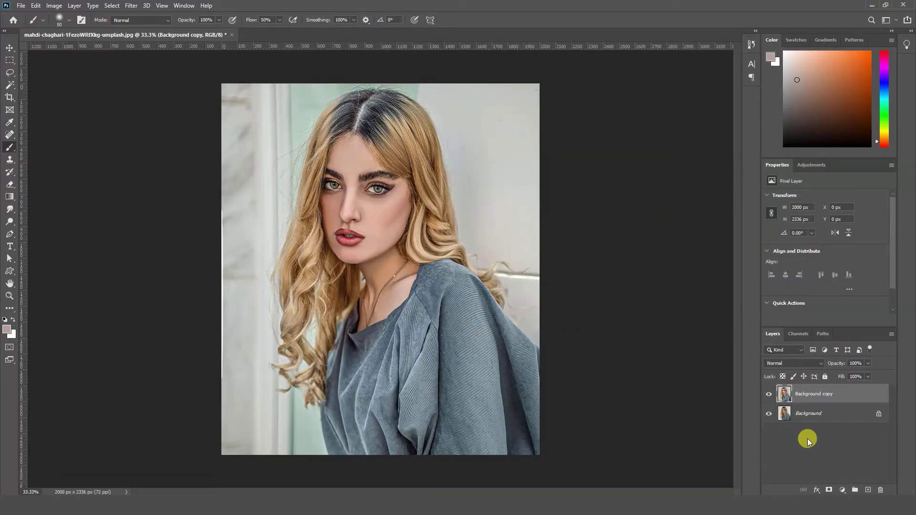
Duplicate the enhanced layer with Ctrl+J, name the layers 'eyes' and 'hair', hide eyes, select hair.
{"action": "key", "text": "ctrl+j"}
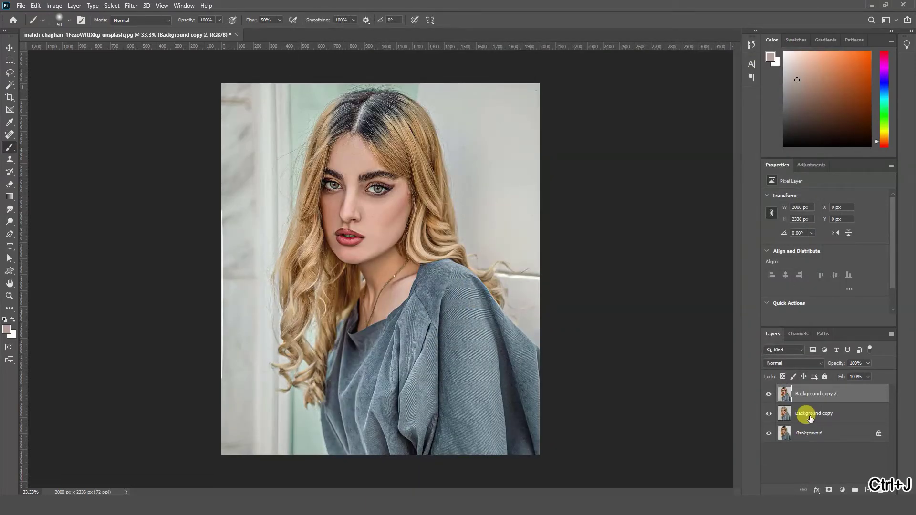
{"action": "double_click", "coordinate": [798, 392]}
{"action": "type", "text": "eyes"}
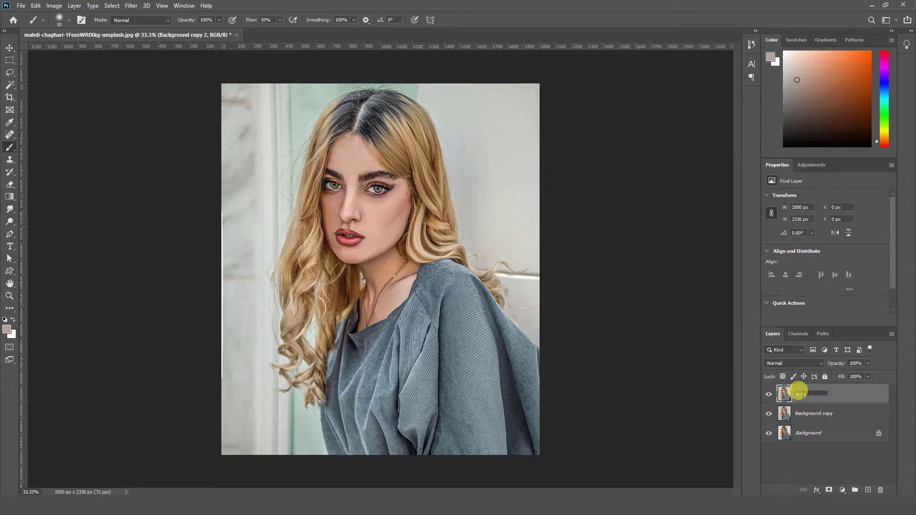
{"action": "double_click", "coordinate": [806, 413]}
{"action": "type", "text": "hair"}
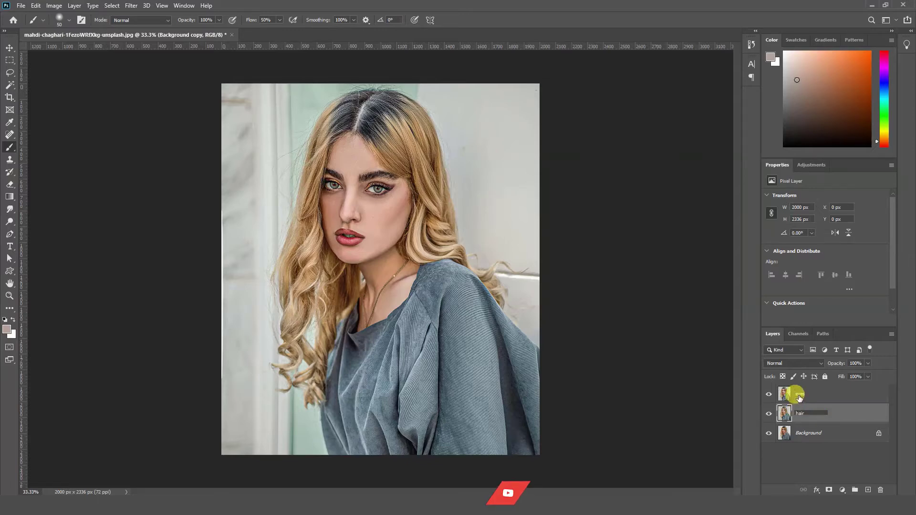
{"action": "left_click", "coordinate": [787, 394]}
{"action": "left_click", "coordinate": [768, 393]}
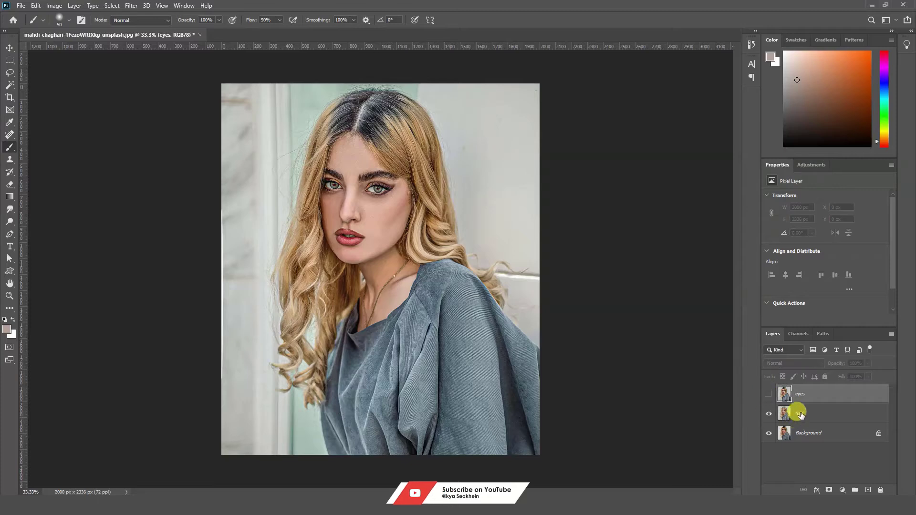
{"action": "left_click", "coordinate": [794, 413]}
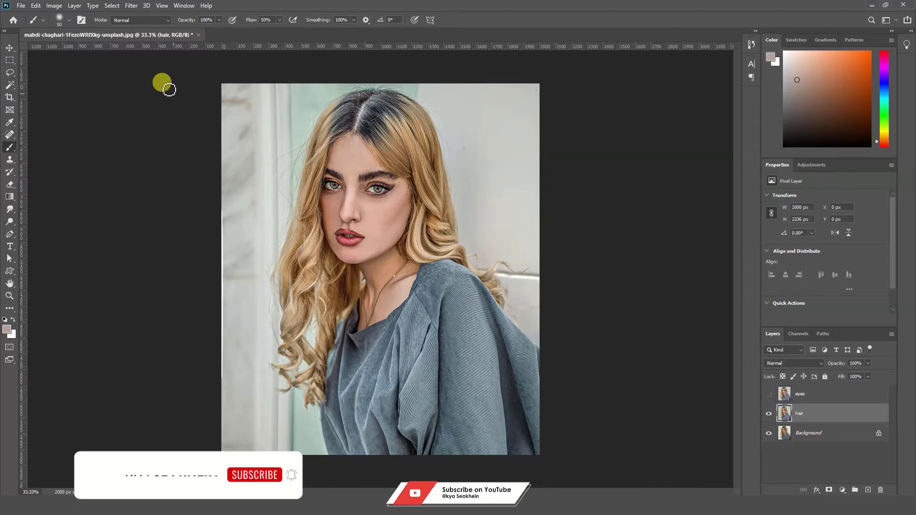
{"action": "left_click", "coordinate": [131, 5]}
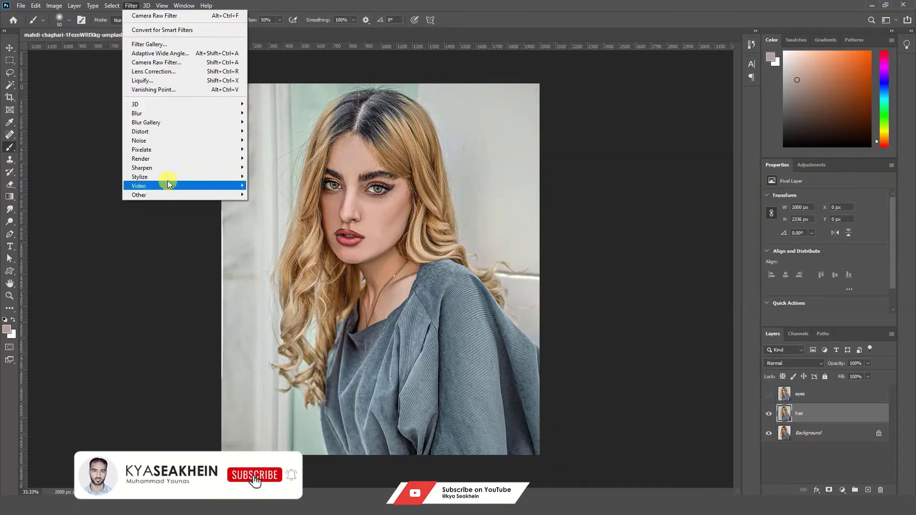
{"action": "mouse_move", "coordinate": [140, 176]}
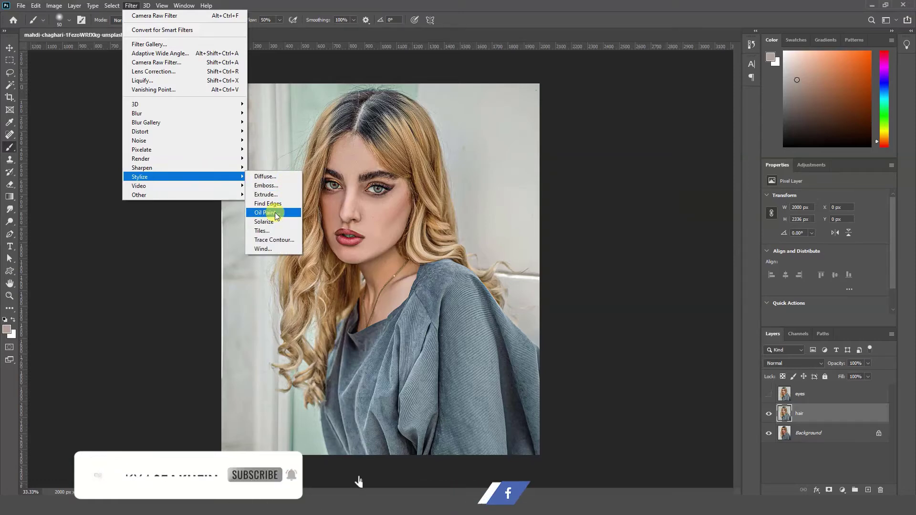
Set the hair layer's Oil Paint Stylization and Cleanliness to 10.0.
{"action": "left_click", "coordinate": [265, 213]}
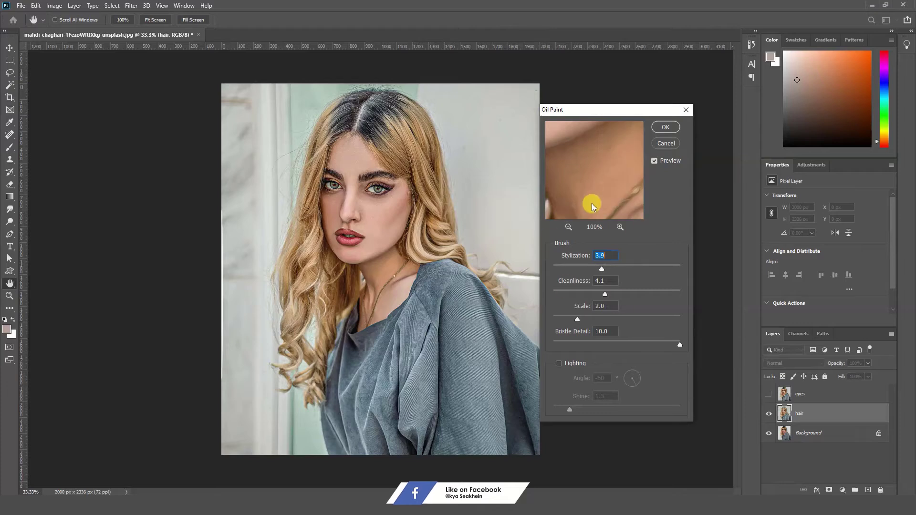
{"action": "left_click", "coordinate": [568, 228]}
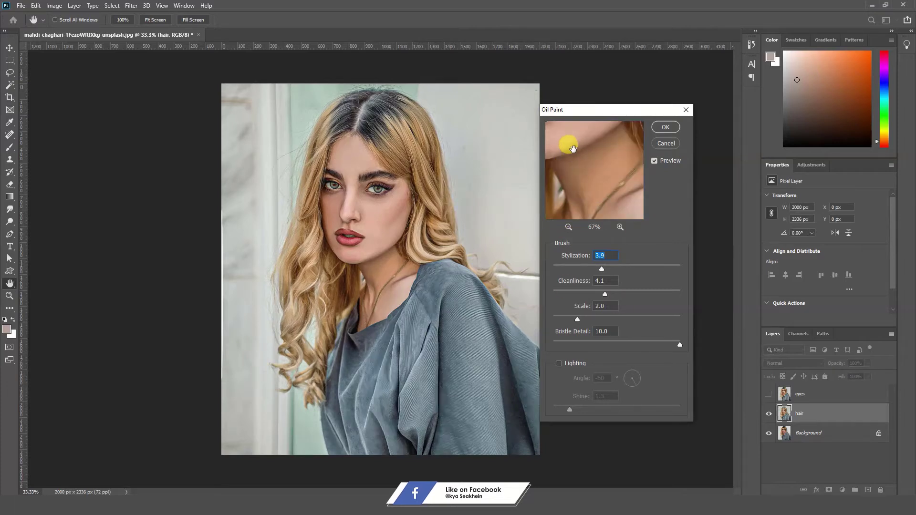
{"action": "left_click_drag", "start_coordinate": [561, 143], "coordinate": [598, 165]}
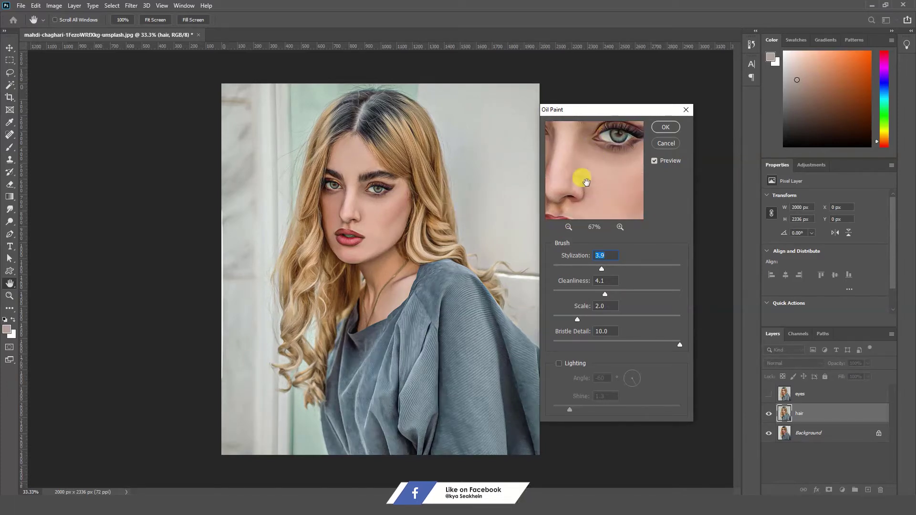
{"action": "left_click_drag", "start_coordinate": [593, 143], "coordinate": [598, 164]}
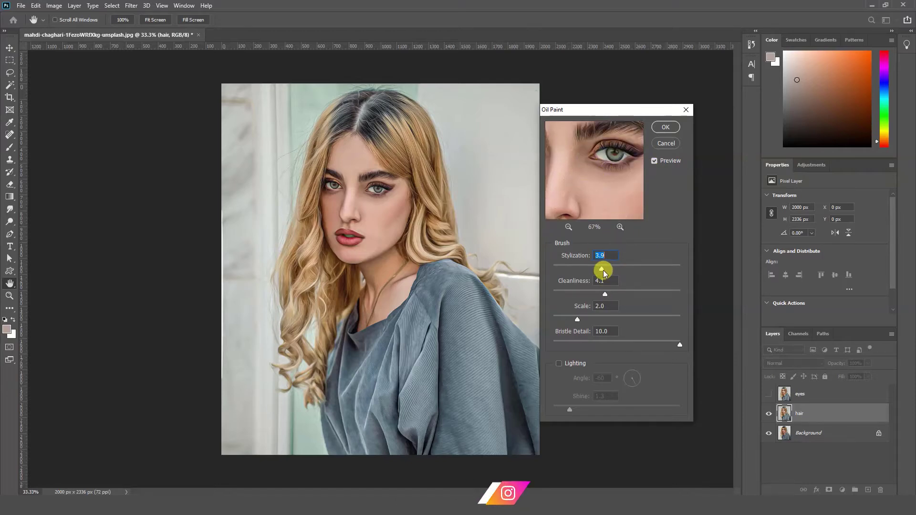
{"action": "left_click_drag", "start_coordinate": [602, 269], "coordinate": [701, 271]}
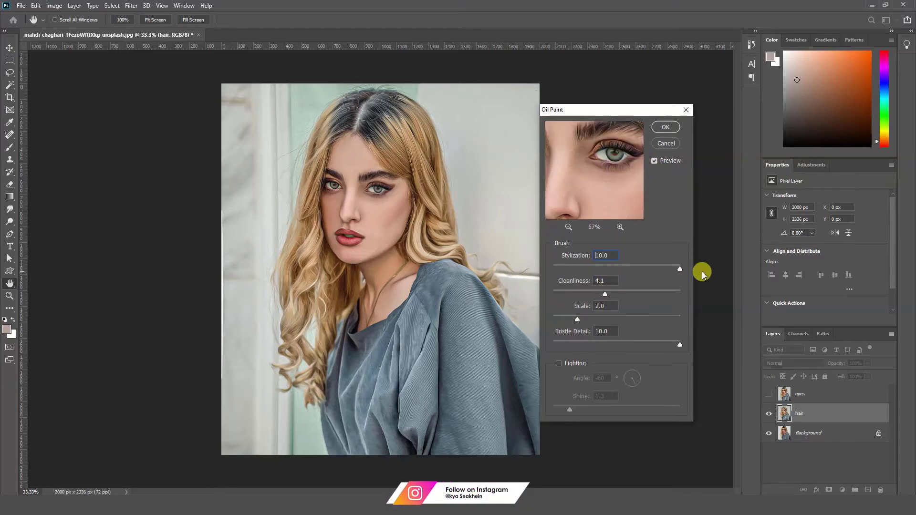
{"action": "left_click_drag", "start_coordinate": [603, 292], "coordinate": [746, 295]}
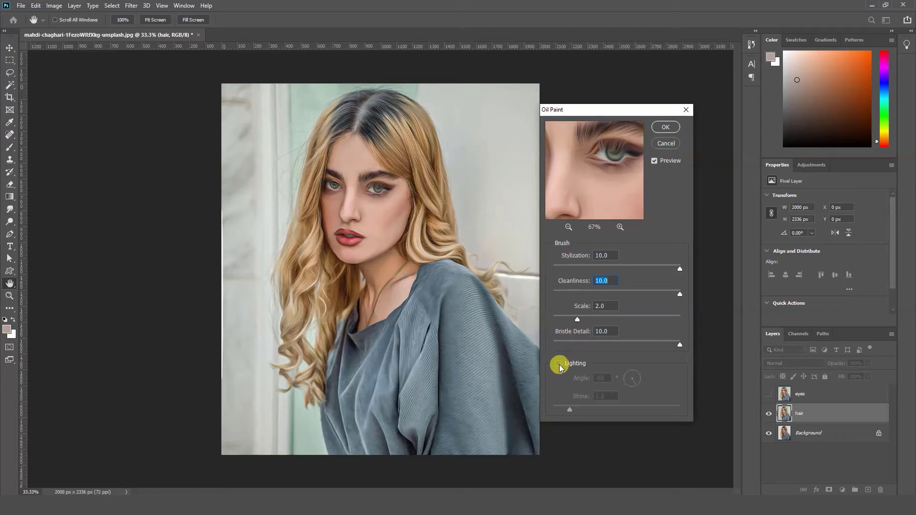
Apply the Oil Paint with Lighting off, then pick the Brush and the eyes layer.
{"action": "mouse_move", "coordinate": [589, 194]}
{"action": "left_mouse_down"}
{"action": "mouse_move", "coordinate": [603, 164]}
{"action": "mouse_move", "coordinate": [582, 185]}
{"action": "left_mouse_up"}
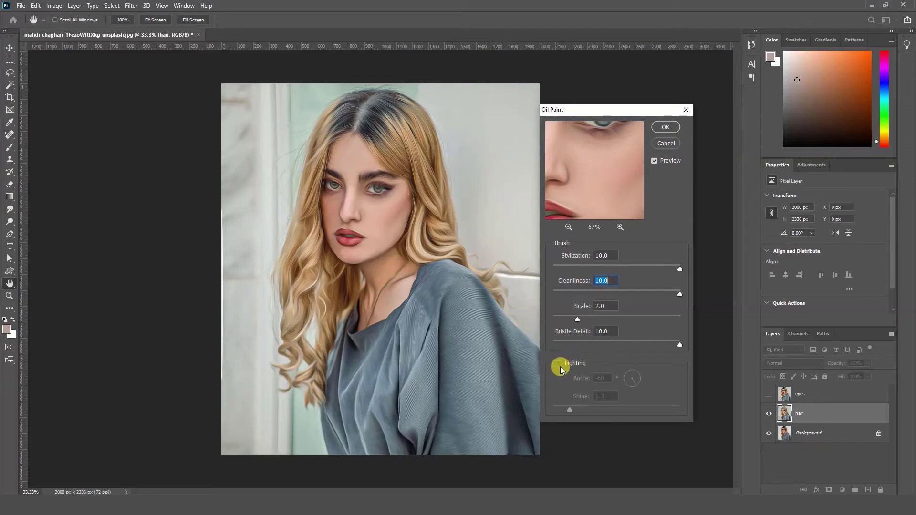
{"action": "left_click", "coordinate": [559, 364]}
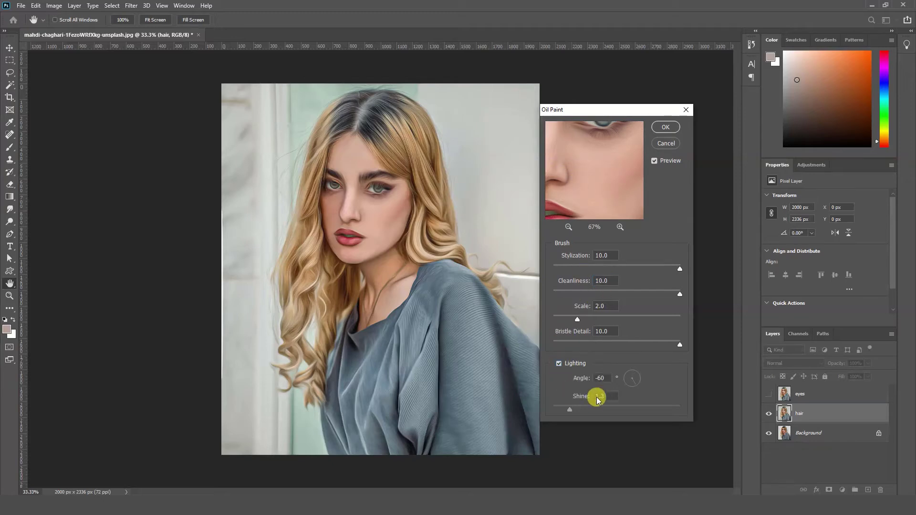
{"action": "left_click_drag", "start_coordinate": [613, 188], "coordinate": [598, 175]}
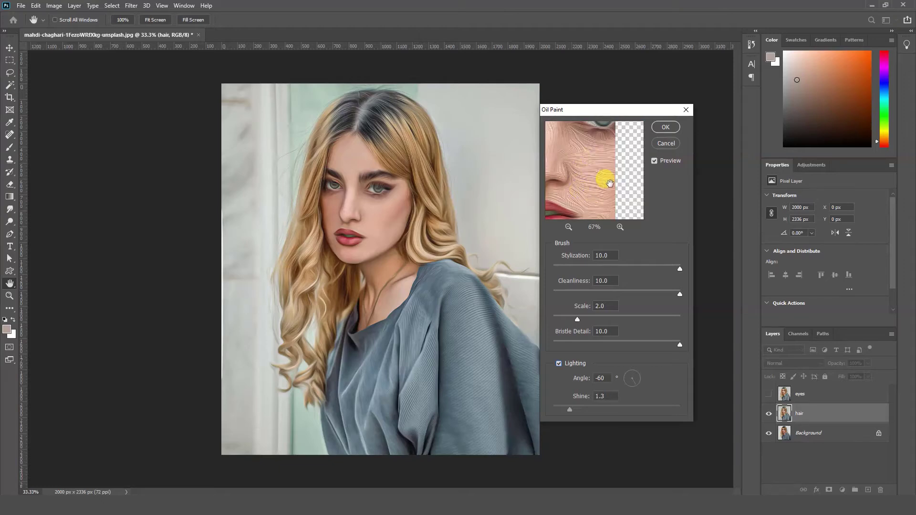
{"action": "left_click_drag", "start_coordinate": [598, 175], "coordinate": [597, 120]}
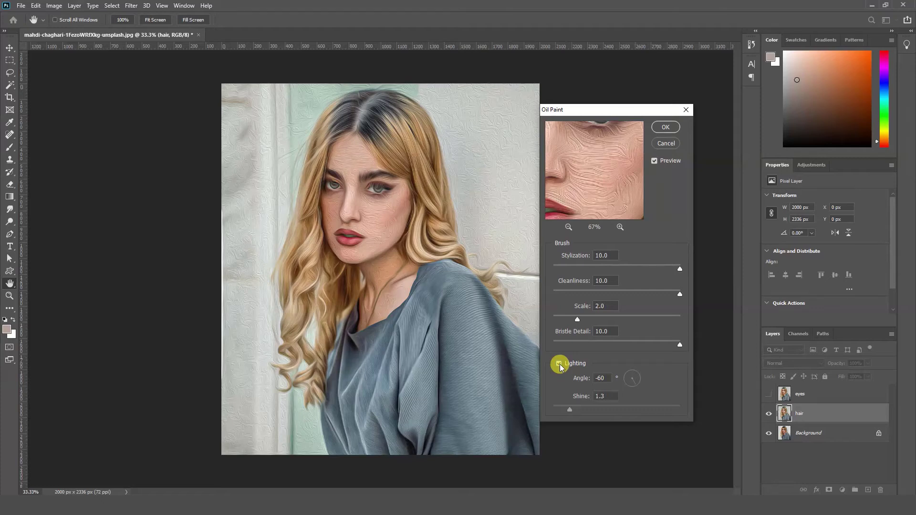
{"action": "left_click", "coordinate": [559, 363]}
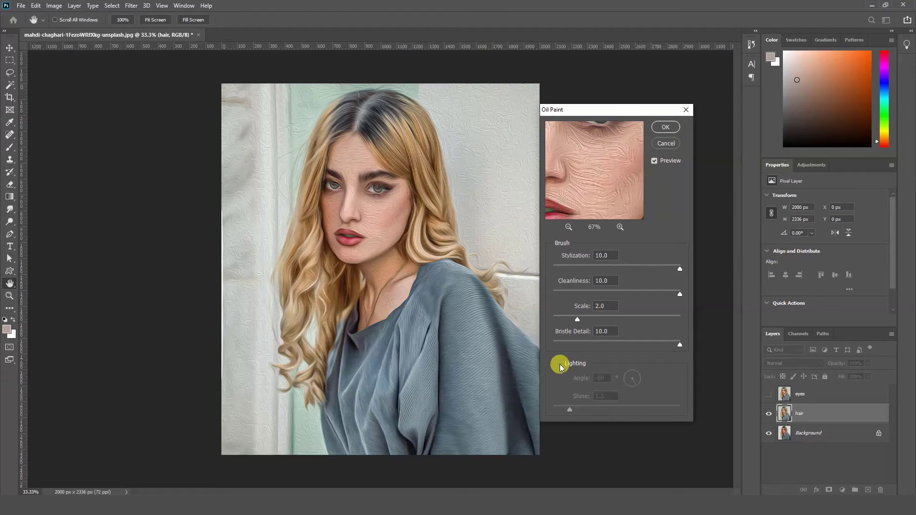
{"action": "left_click", "coordinate": [666, 128]}
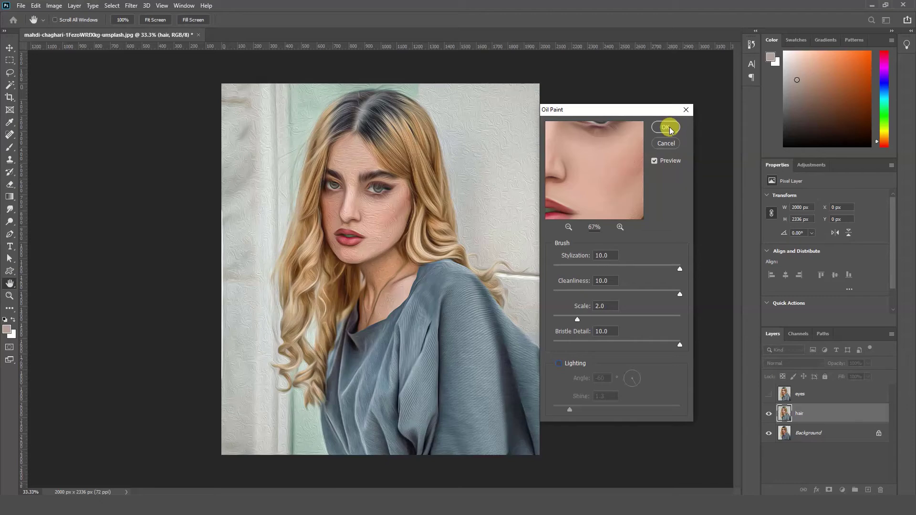
{"action": "key", "text": "b"}
{"action": "left_click", "coordinate": [802, 393]}
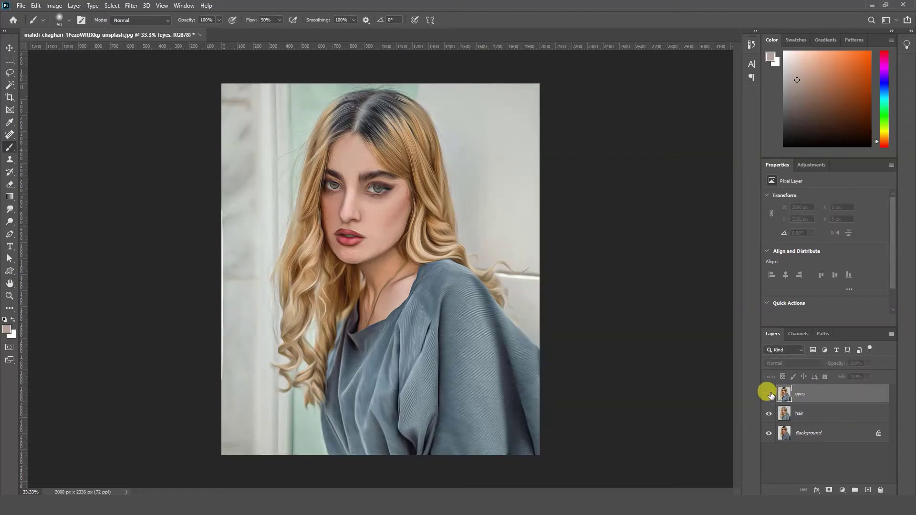
Show the eyes layer and apply Oil Paint with Stylization 4.2 and Cleanliness 4.1.
{"action": "left_click", "coordinate": [768, 394]}
{"action": "left_click", "coordinate": [131, 6]}
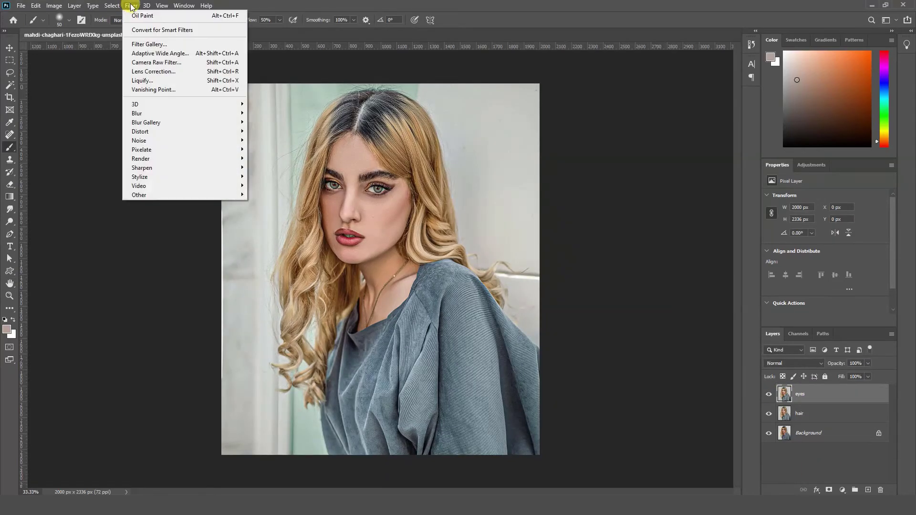
{"action": "mouse_move", "coordinate": [140, 176]}
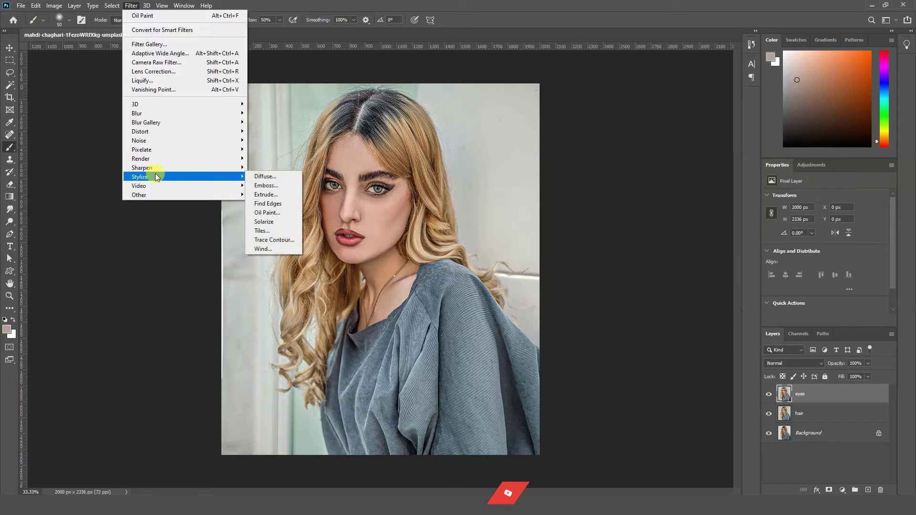
{"action": "left_click", "coordinate": [267, 214]}
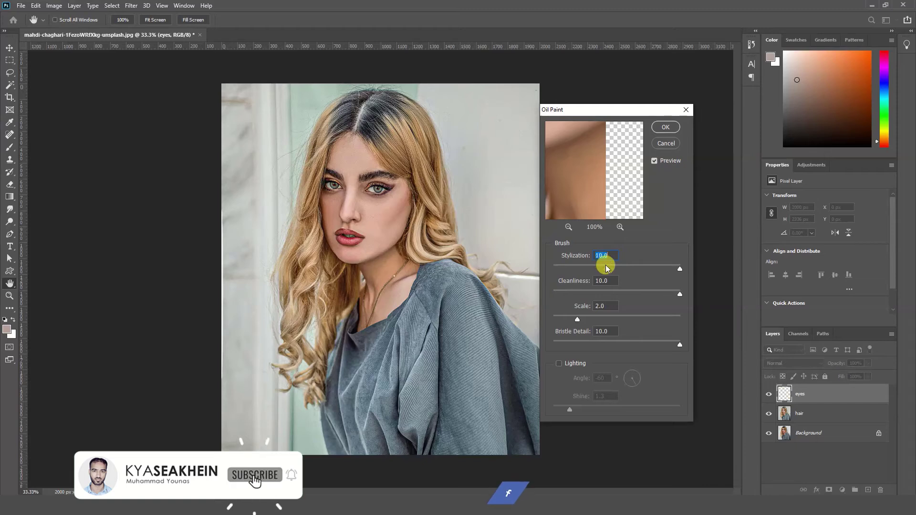
{"action": "left_click", "coordinate": [605, 293]}
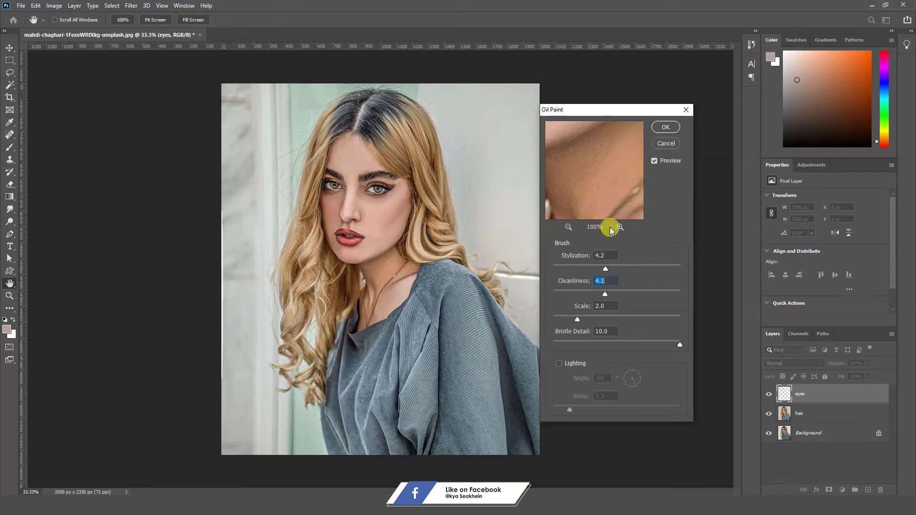
{"action": "left_click", "coordinate": [665, 127]}
{"action": "key", "text": "ctrl+plus"}
{"action": "key", "text": "b"}
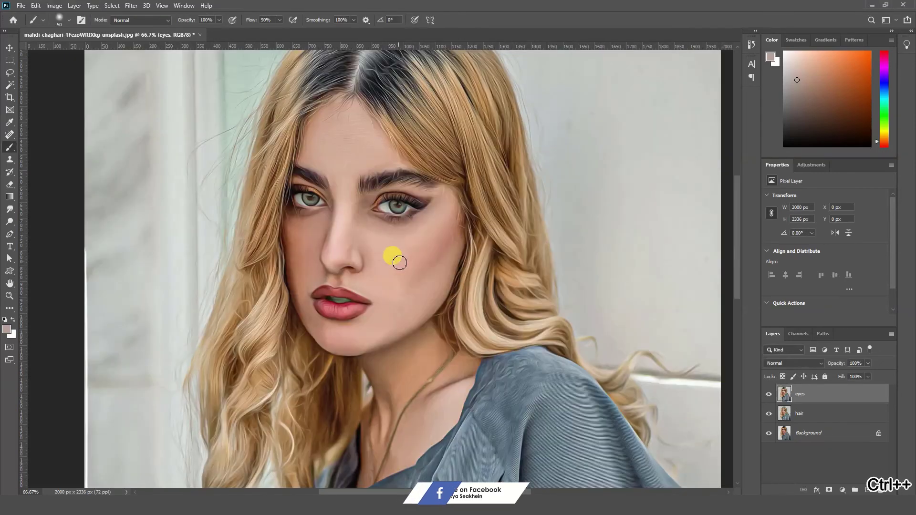
{"action": "left_click_drag", "start_coordinate": [411, 218], "coordinate": [394, 220]}
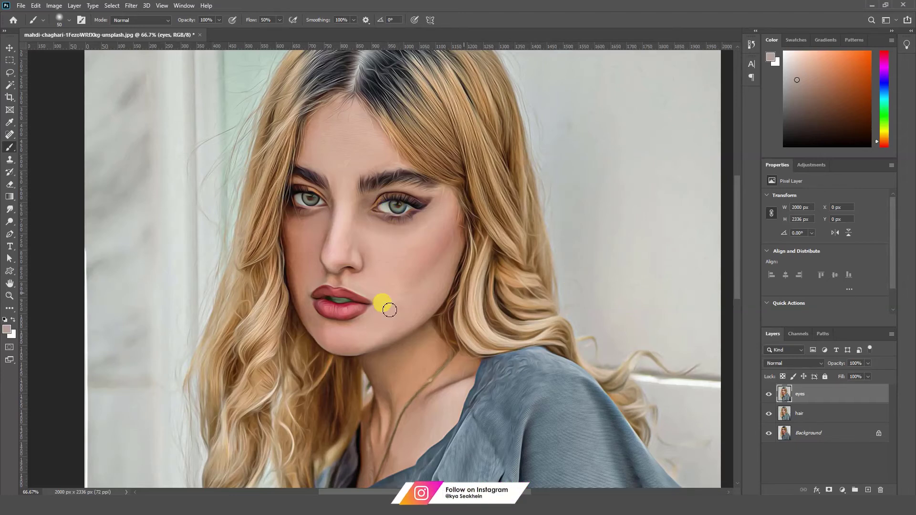
{"action": "left_click", "coordinate": [768, 395]}
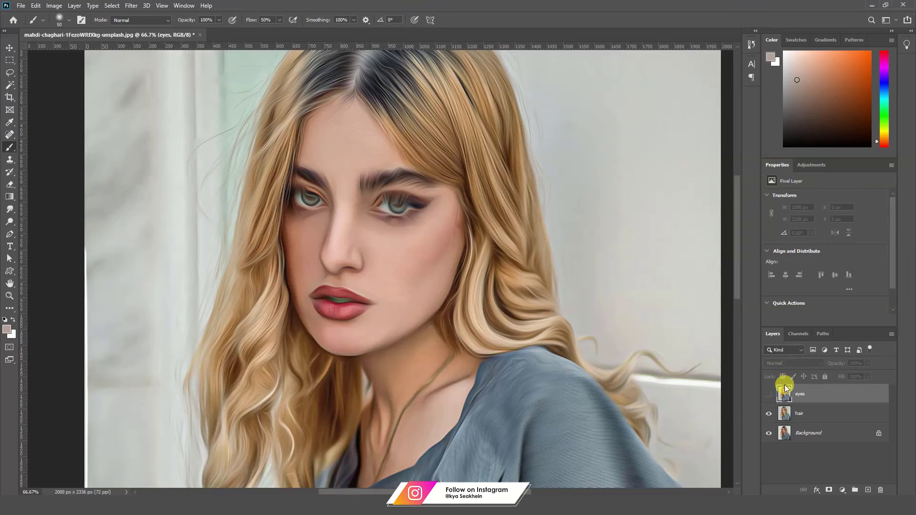
{"action": "left_click", "coordinate": [768, 396]}
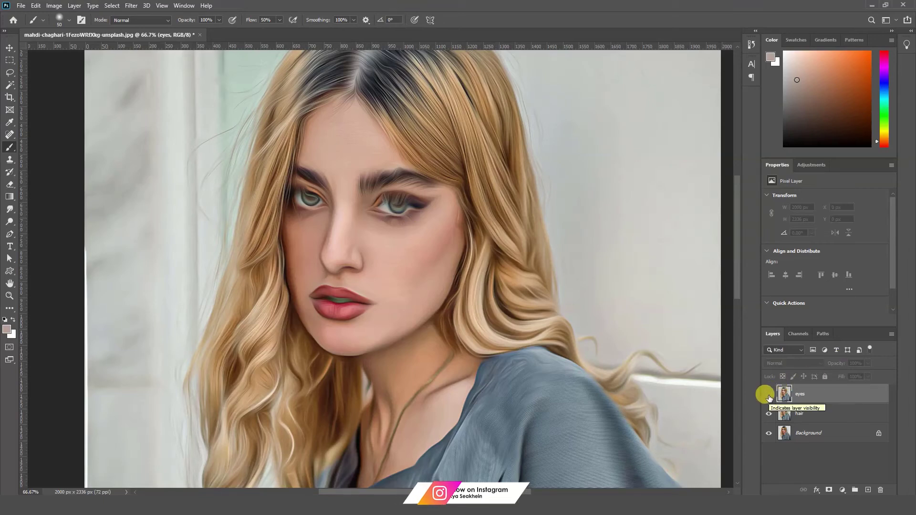
{"action": "left_click", "coordinate": [769, 395]}
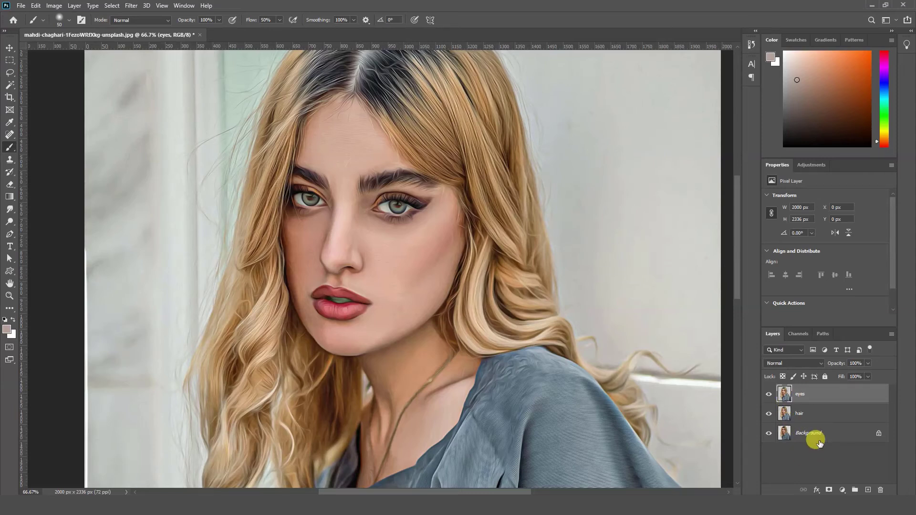
Add a hide-all mask to the eyes layer and paint white over both eyes and lips.
{"action": "left_click", "coordinate": [828, 491], "text": "alt"}
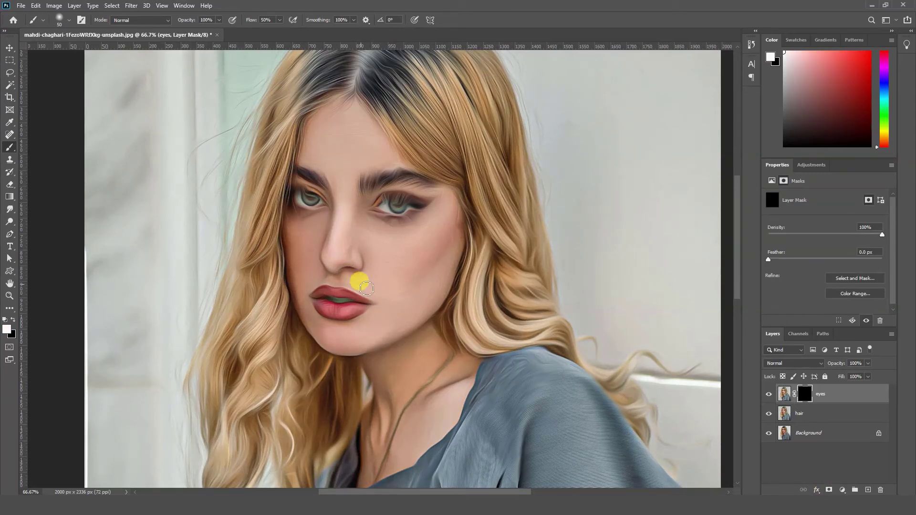
{"action": "mouse_move", "coordinate": [397, 203]}
{"action": "left_mouse_down"}
{"action": "mouse_move", "coordinate": [364, 205]}
{"action": "mouse_move", "coordinate": [395, 195]}
{"action": "mouse_move", "coordinate": [378, 217]}
{"action": "mouse_move", "coordinate": [402, 218]}
{"action": "mouse_move", "coordinate": [395, 204]}
{"action": "mouse_move", "coordinate": [408, 212]}
{"action": "mouse_move", "coordinate": [419, 205]}
{"action": "mouse_move", "coordinate": [375, 201]}
{"action": "mouse_move", "coordinate": [405, 205]}
{"action": "mouse_move", "coordinate": [374, 209]}
{"action": "left_mouse_up"}
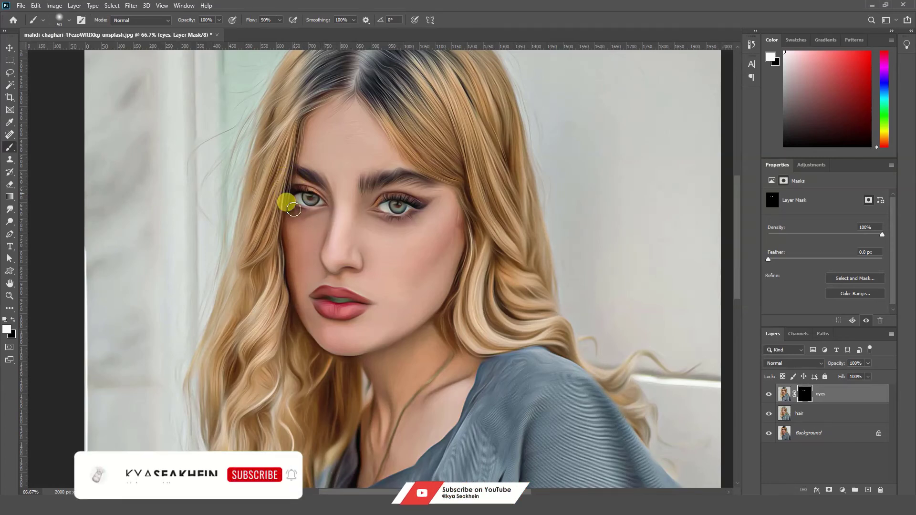
{"action": "mouse_move", "coordinate": [300, 205]}
{"action": "left_mouse_down"}
{"action": "mouse_move", "coordinate": [331, 314]}
{"action": "mouse_move", "coordinate": [346, 295]}
{"action": "mouse_move", "coordinate": [309, 294]}
{"action": "mouse_move", "coordinate": [353, 300]}
{"action": "left_mouse_up"}
{"action": "mouse_move", "coordinate": [737, 244]}
{"action": "left_mouse_down"}
{"action": "mouse_move", "coordinate": [738, 231]}
{"action": "mouse_move", "coordinate": [735, 330]}
{"action": "mouse_move", "coordinate": [740, 225]}
{"action": "left_mouse_up"}
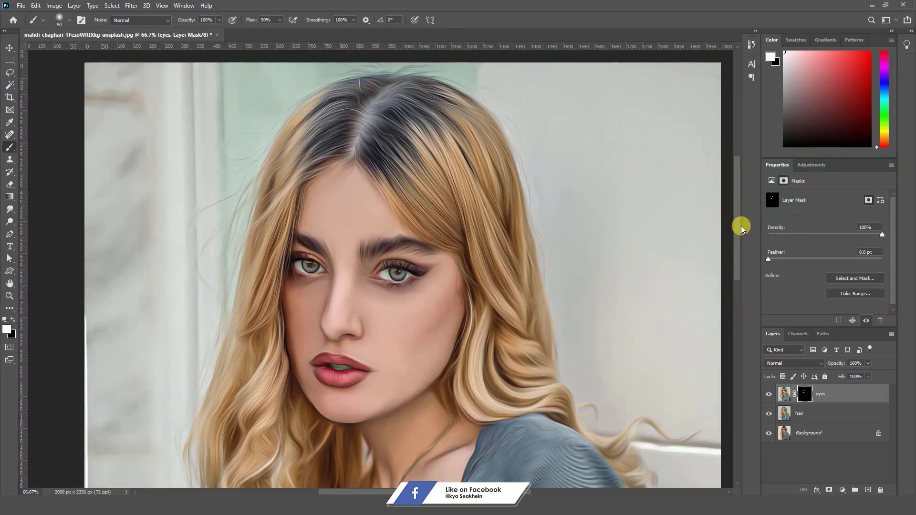